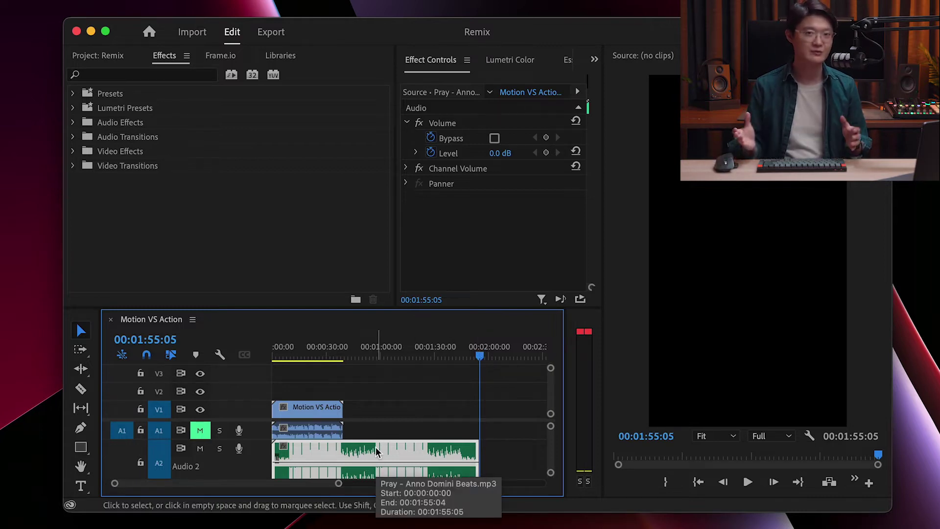
Deselect the Pray music clip and fit the whole Motion VS Action sequence in the timeline.
left_click(375, 390)
key("=")
key("backslash")
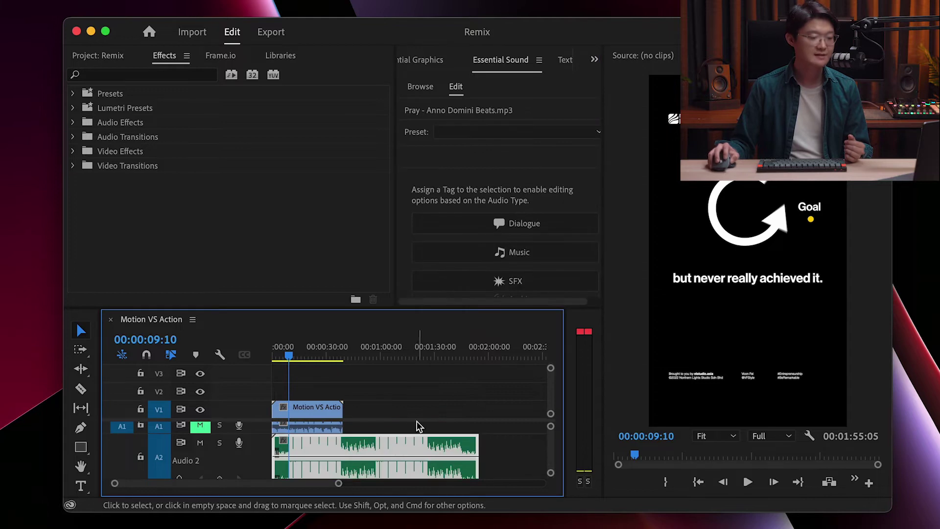
Tag the Pray clip as Music and apply the Balanced Background Music preset.
left_click(507, 254)
left_click(500, 157)
left_click(495, 191)
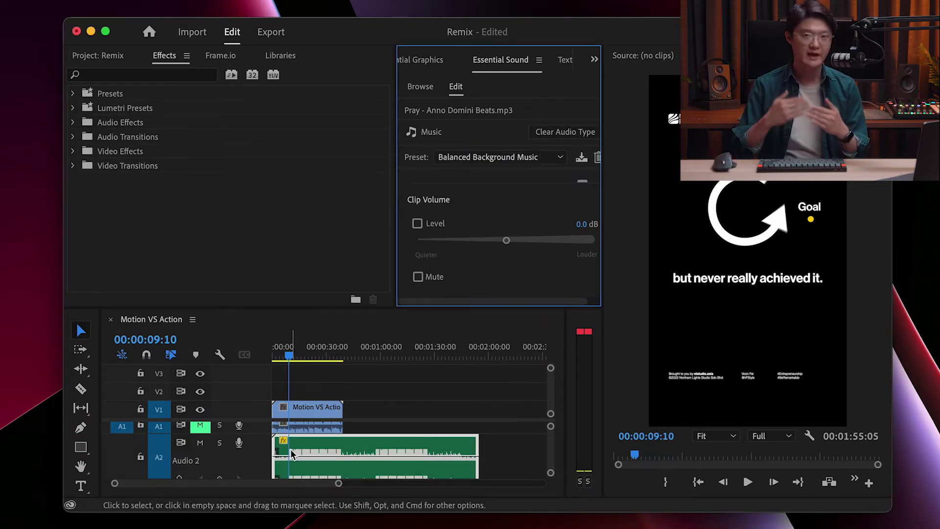
Reselect the Pray music clip on Audio 2 after clicking the video clip.
mouse_move(290, 448)
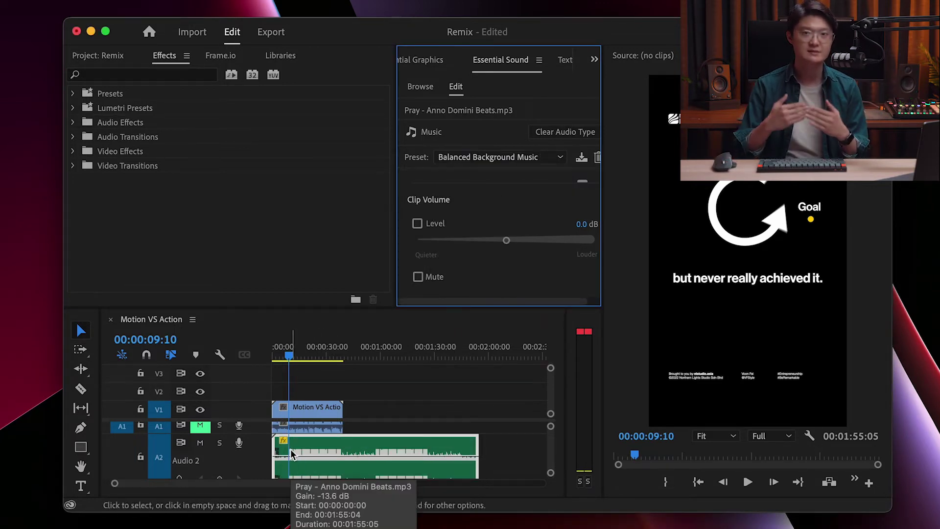
left_click(318, 430)
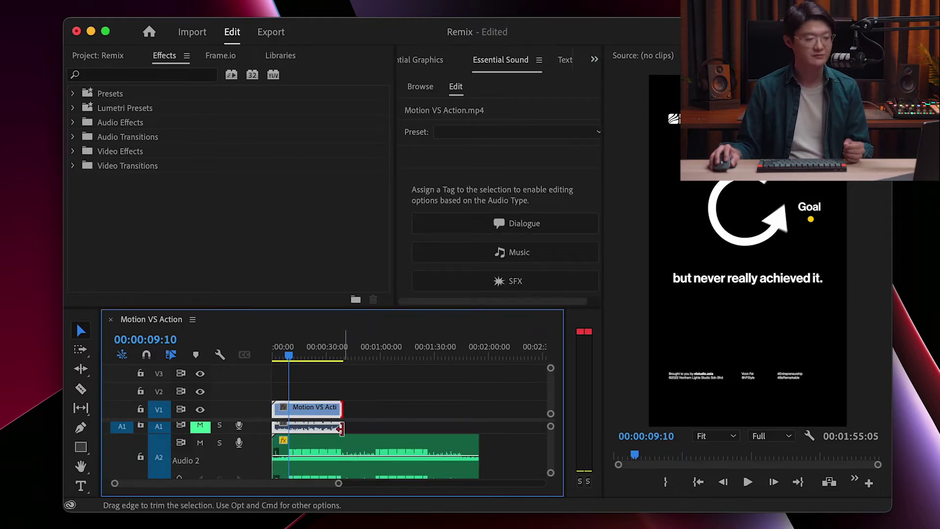
left_click(366, 431)
left_click(368, 436)
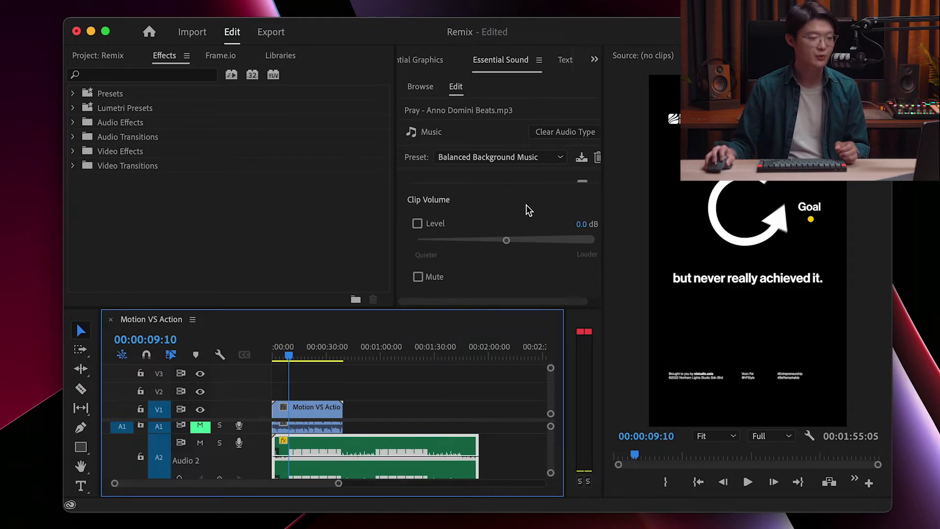
In the maximized Essential Sound panel, expand Duration and tick its checkbox.
key("grave")
scroll(252, 176, "down", 3)
scroll(264, 213, "up", 3)
left_click(321, 211)
left_click(131, 185)
left_click(152, 183)
left_click(113, 215)
left_click(860, 215)
Restore the layout, reselect the Pray clip, and maximize Essential Sound again.
key("grave")
left_click(497, 444)
left_click(439, 445)
key("grave")
Scrub the music's duration longer to 00:02:28:12, then play the sequence from near the start.
left_click_drag(158, 269, 169, 269)
key("grave")
left_click(482, 451)
left_click_drag(464, 342, 537, 360)
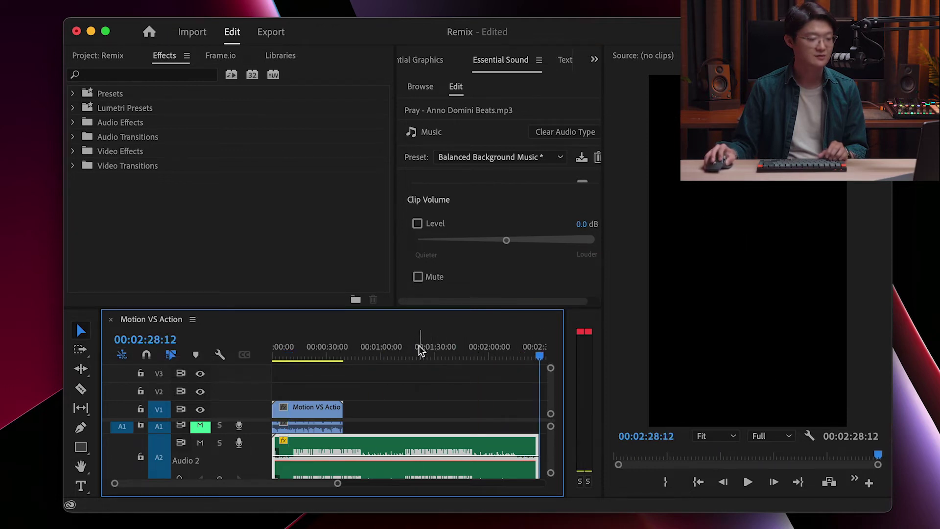
left_click_drag(420, 349, 293, 360)
key("space")
key("space")
Undo the duration change and switch the music's Duration method to Remix.
key("super+z")
key("grave")
left_click(147, 215)
left_click(146, 241)
scroll(106, 277, "down", 1)
key("grave")
Read the video's end timecode, 00:00:39:17, from the playhead.
left_click(344, 357)
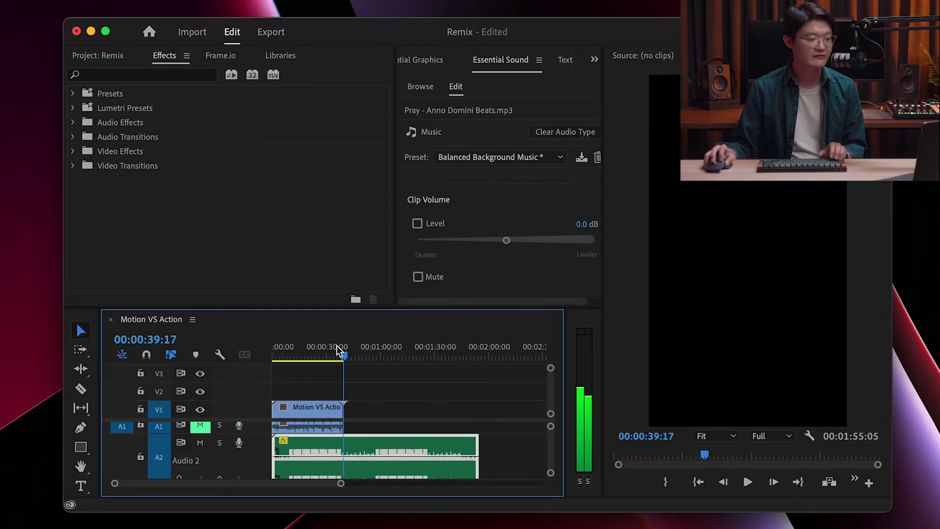
left_click(143, 335)
left_click(195, 334)
left_click(441, 372)
Set the Pray clip's Target Duration to 00:00:39:17 in Essential Sound.
left_click(408, 444)
key("grave")
left_click(163, 245)
type("3917")
key("Return")
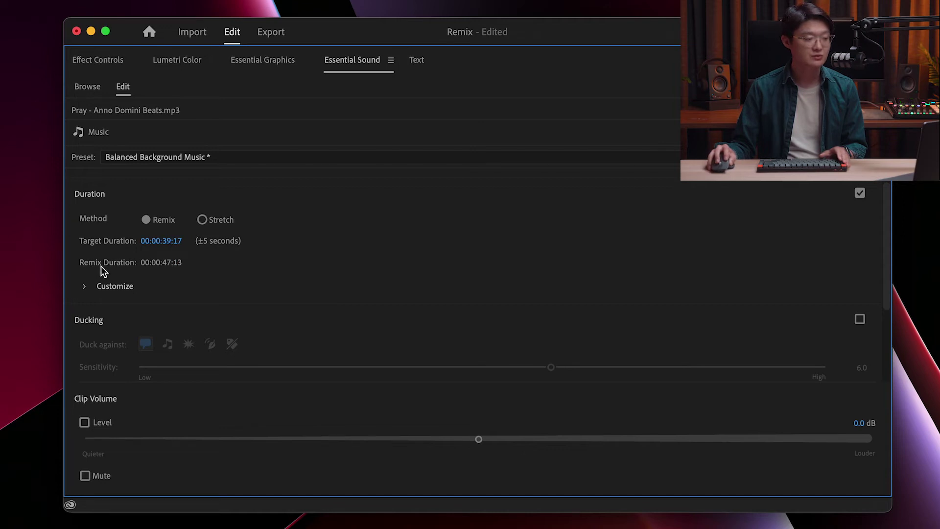
key("grave")
Try remix targets of about 00:00:32:07, 00:00:20:11 and 2:34, toggling Duration off and on.
left_click(411, 434)
left_click(327, 451)
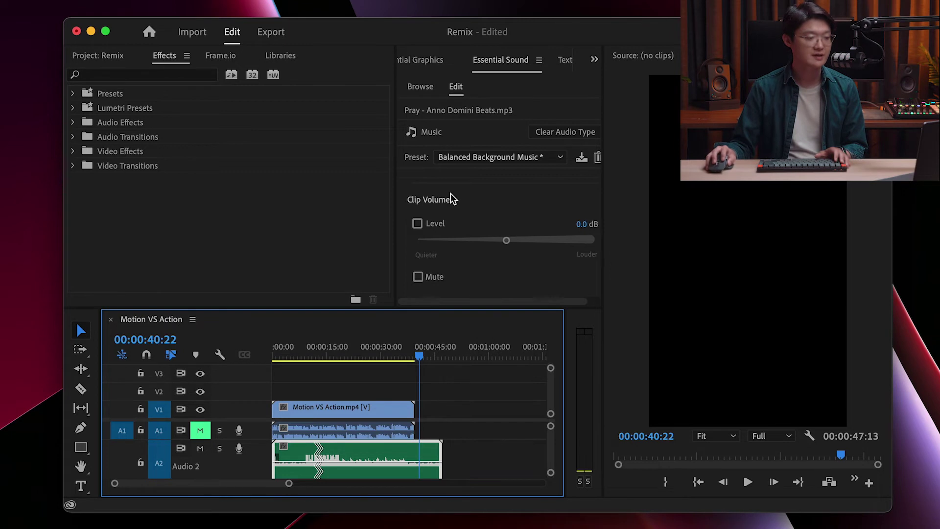
key("grave")
mouse_move(161, 241)
left_mouse_down()
mouse_move(147, 240)
mouse_move(168, 240)
left_mouse_up()
left_click(861, 194)
left_click(861, 194)
left_click_drag(172, 243, 195, 252)
left_click_drag(156, 243, 202, 254)
Turn off the Duration remix and reselect the Pray music clip on Audio 2.
left_click(860, 194)
key("grave")
left_click(504, 413)
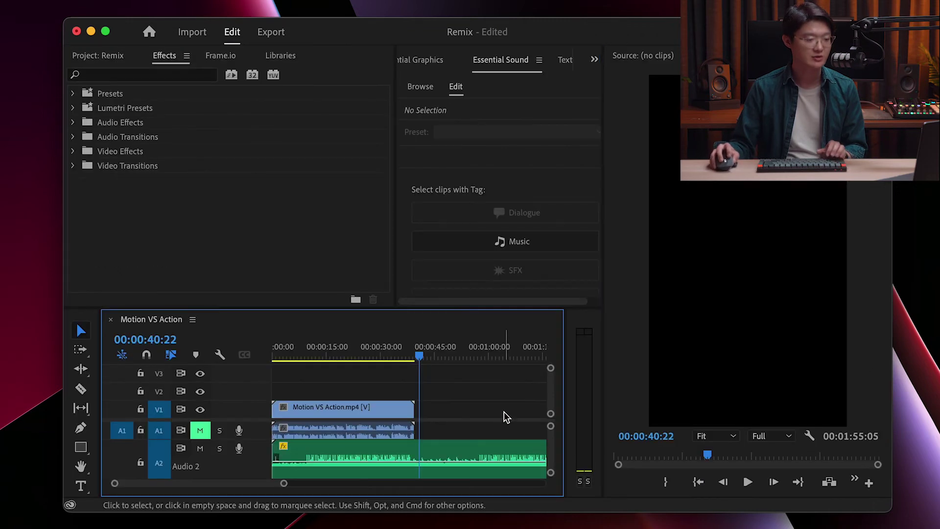
left_click(483, 454)
Zoom the timeline out, enlarge the audio tracks, and move the playhead to 00:01:04:20.
key("minus")
key("alt+equal")
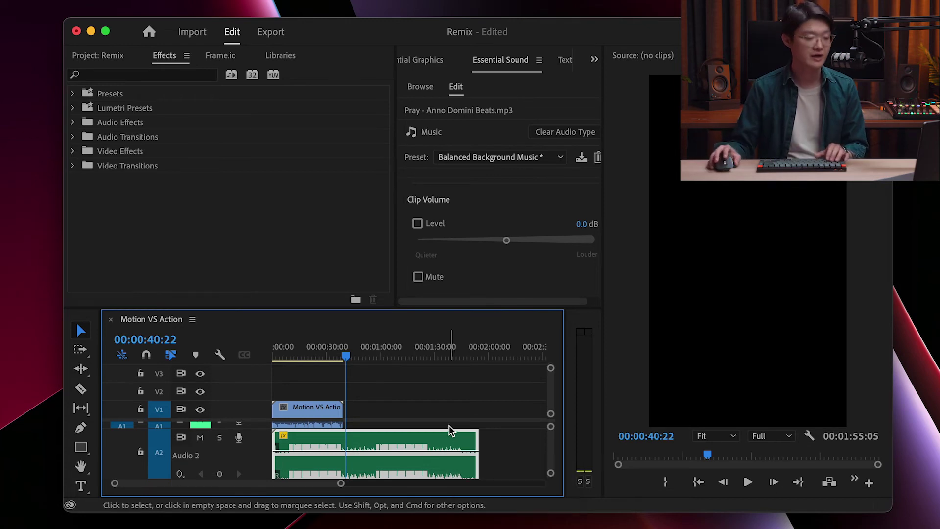
key("Down")
Razor the music at two points, delete the outer pieces, and move the middle section to the start.
key("c")
left_click(341, 453)
left_click(375, 443)
key("v")
left_click(400, 437)
key("Delete")
left_click(311, 443)
key("Delete")
left_click_drag(368, 443, 294, 446)
Check where the video ends, park the playhead at 00:00:18:00, and reselect the music.
left_click(337, 445)
left_click(337, 345)
left_click(289, 458)
left_click(306, 359)
left_click(295, 443)
Enable Duration and enter a 00:00:39:17 Target Duration for the trimmed music section.
key("grave")
left_click(860, 214)
left_click(166, 263)
type("3917")
key("Return")
Restore the workspace and zoom the timeline in on the remixed music.
key("grave")
left_click(362, 457)
key("equal")
left_click(412, 464)
left_click(425, 409)
scroll(446, 425, "up", 2)
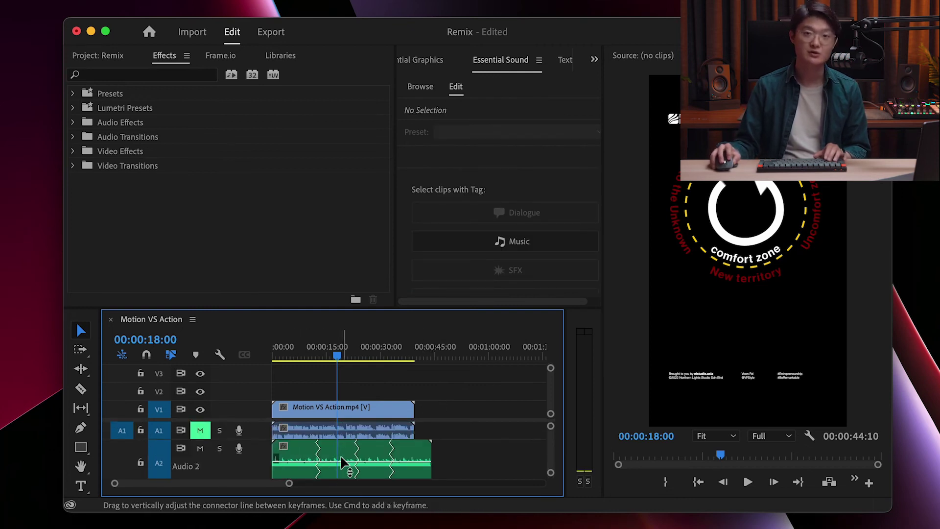
Play the Motion VS Action sequence from the start with the remixed Pray music.
left_click(353, 408)
key("Home")
key("space")
key("space")
Show the Customize remix options for the A2 Pray music clip, with Segments and Variations at 5.0.
left_click(373, 458)
key("grave")
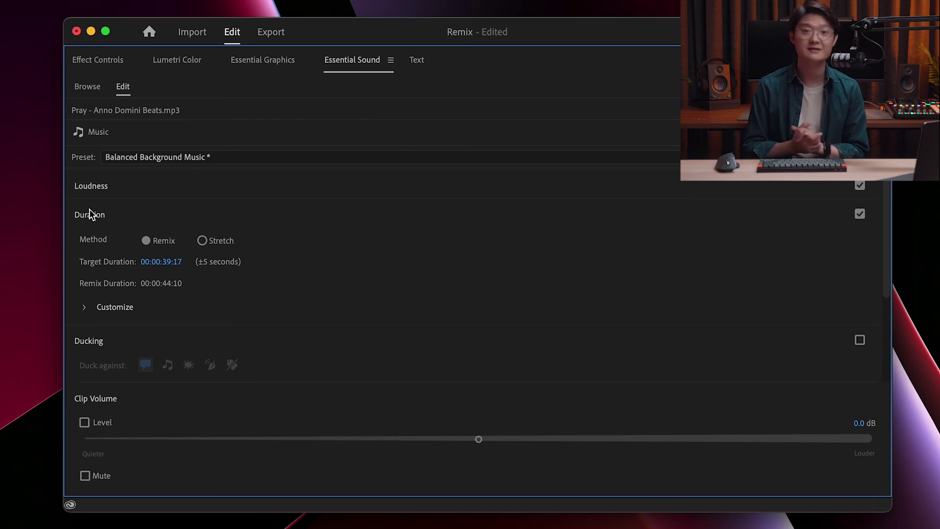
left_click(93, 309)
scroll(94, 289, "down", 4)
scroll(92, 212, "up", 3)
scroll(455, 206, "up", 1)
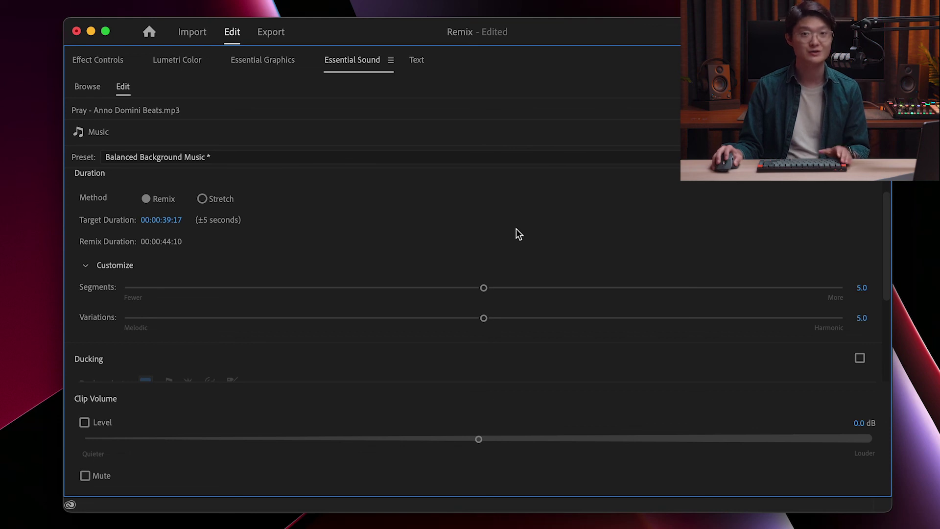